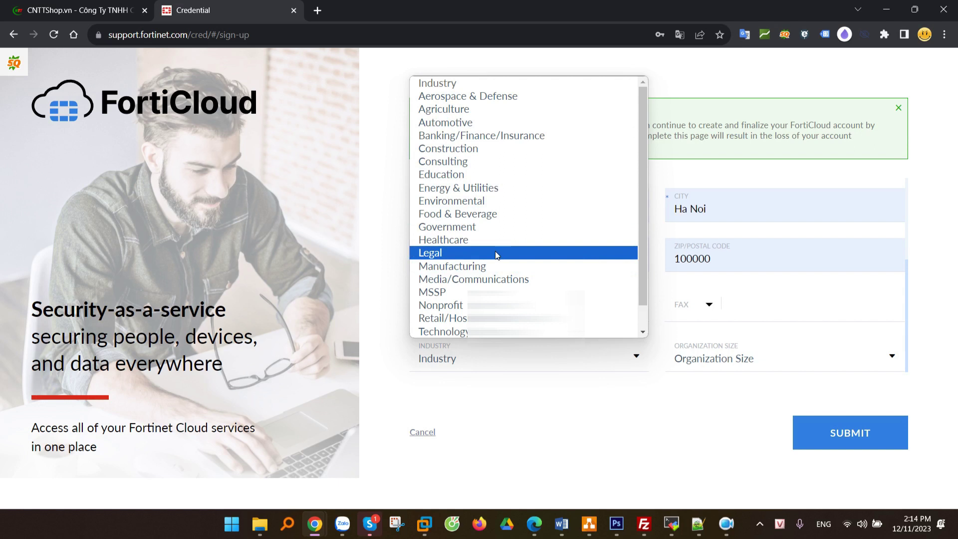
Set the industry to Retail/Hospitality and the organization size to 25-99 employees, and submit the account details
key(Down)
key(Down)
key(Return)
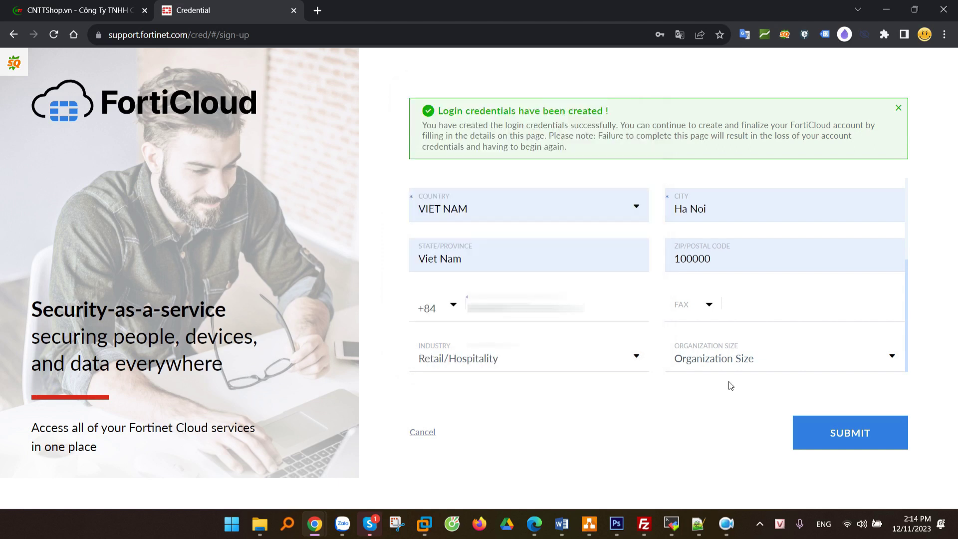
click(718, 358)
click(714, 224)
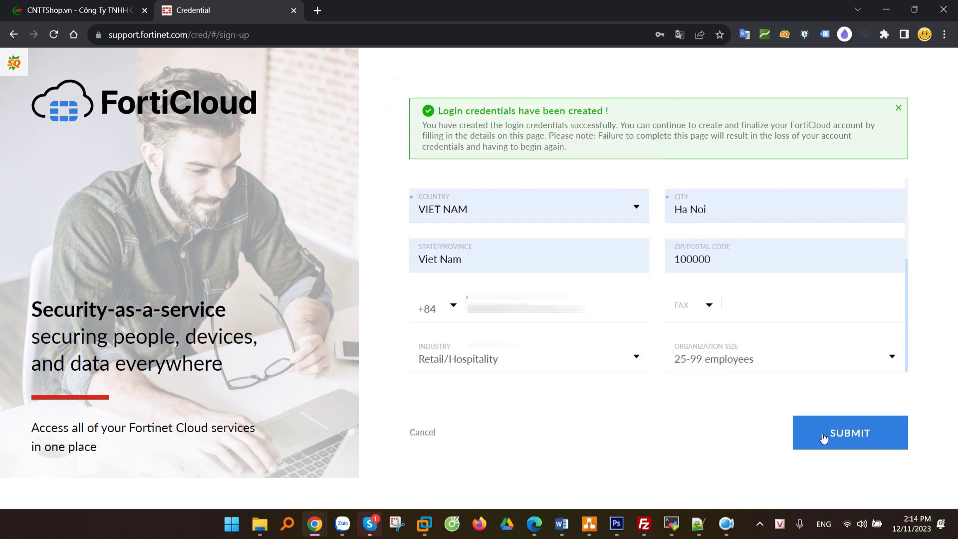
click(850, 433)
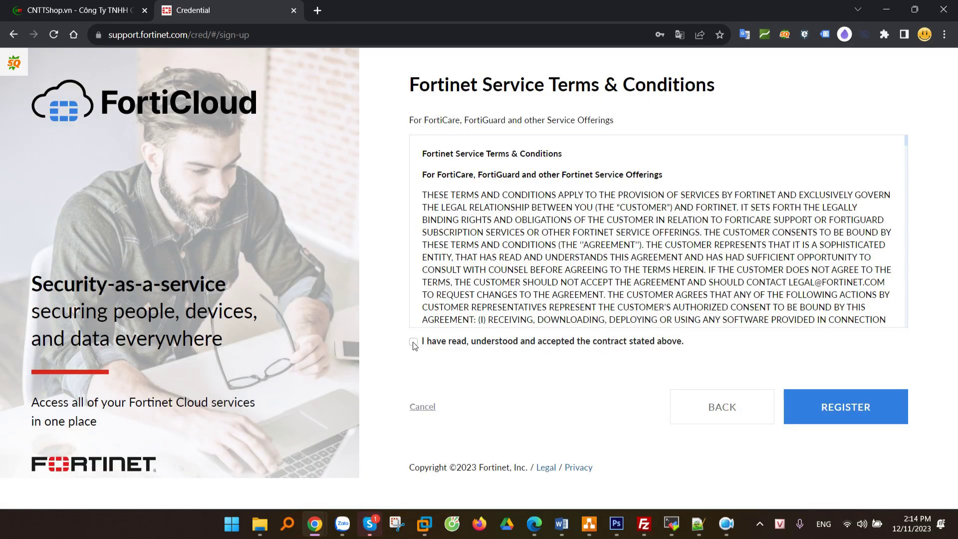
Accept the Fortinet Service Terms & Conditions, register the FortiCloud account and complete the sign-up
click(413, 342)
drag(601, 341, 469, 343)
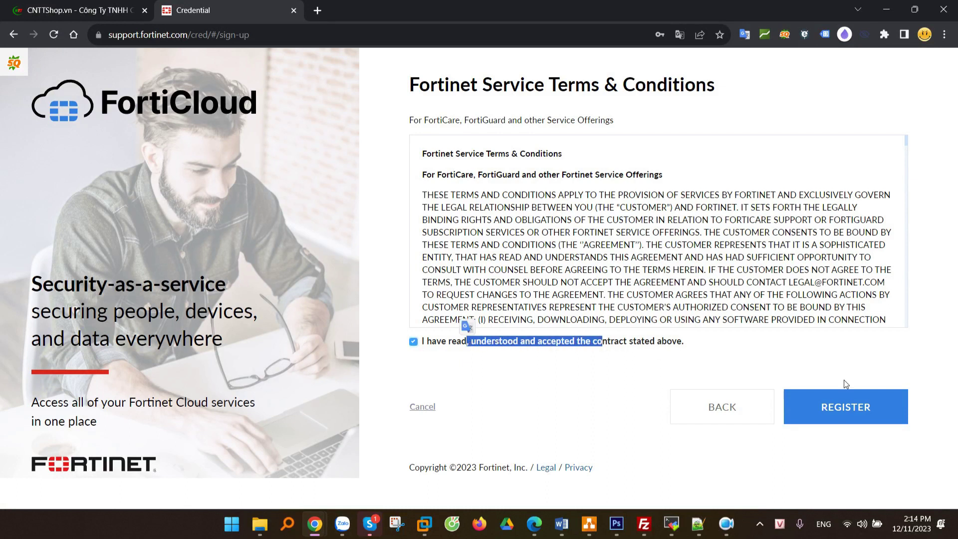
click(839, 410)
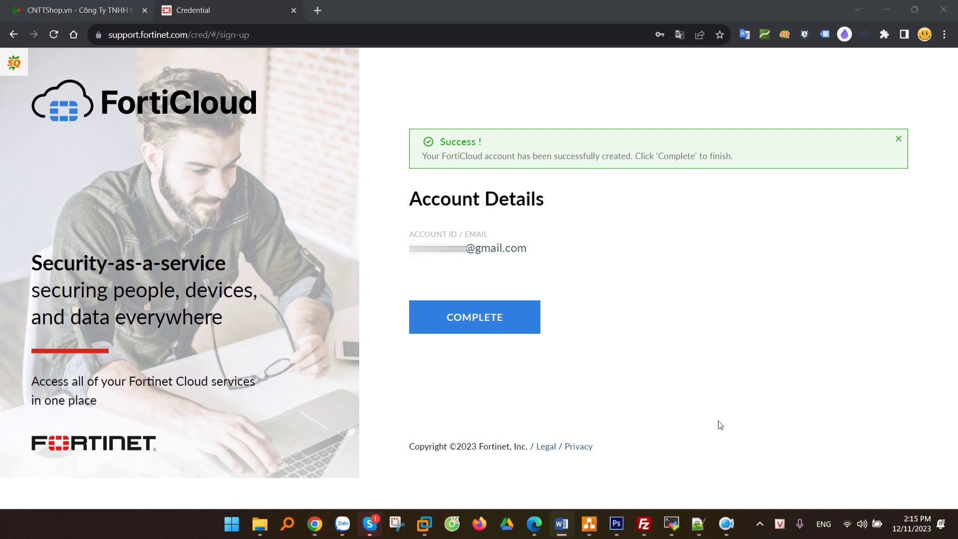
click(491, 323)
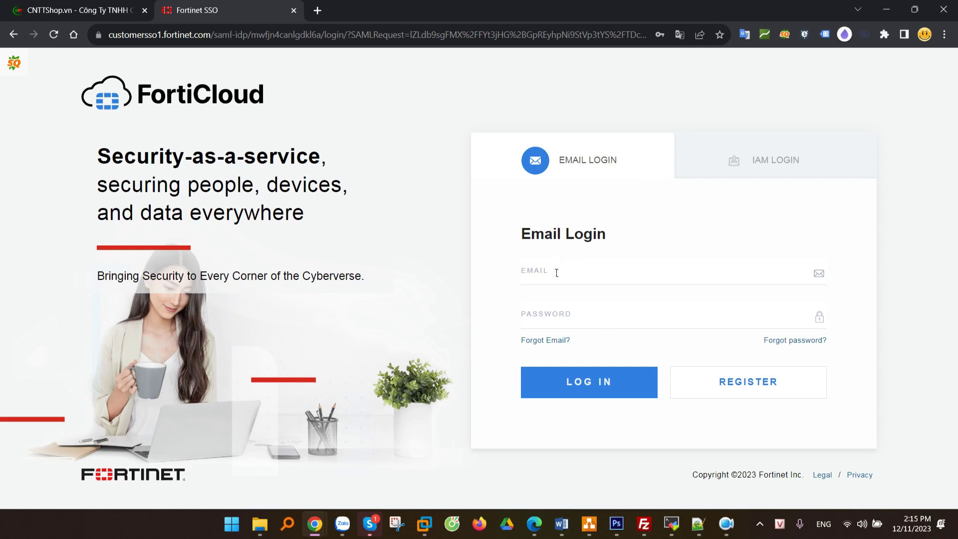
Log in to FortiCloud by email with the account's e-mail address and password
click(598, 312)
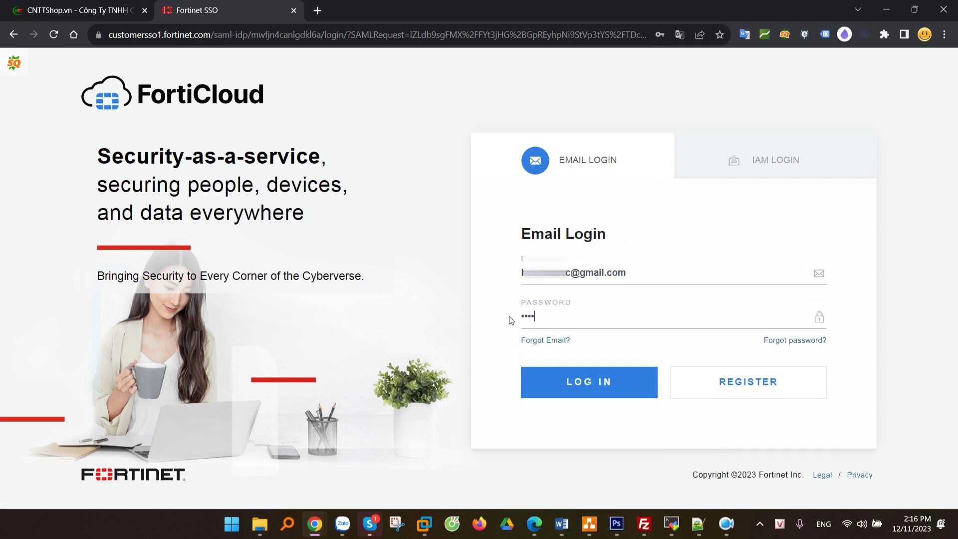
text(•••)
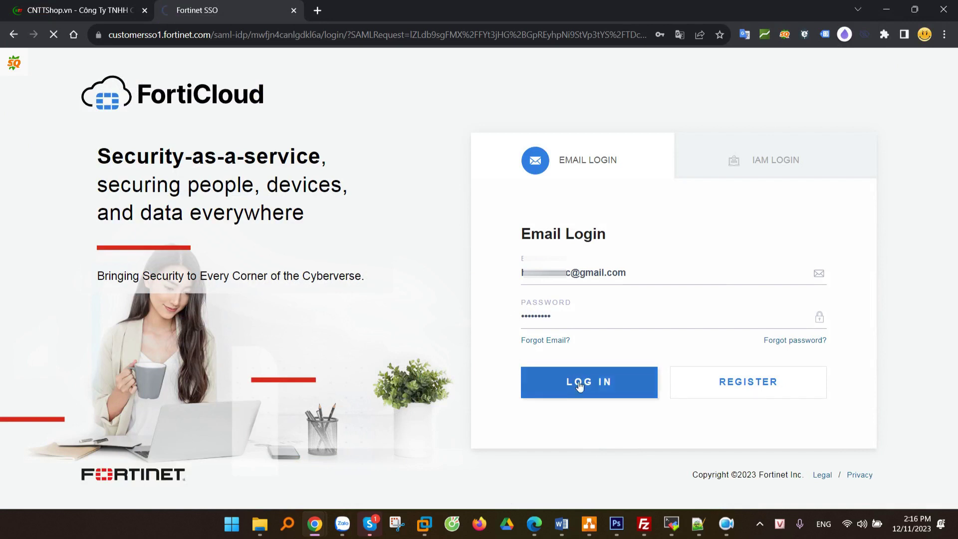
click(577, 386)
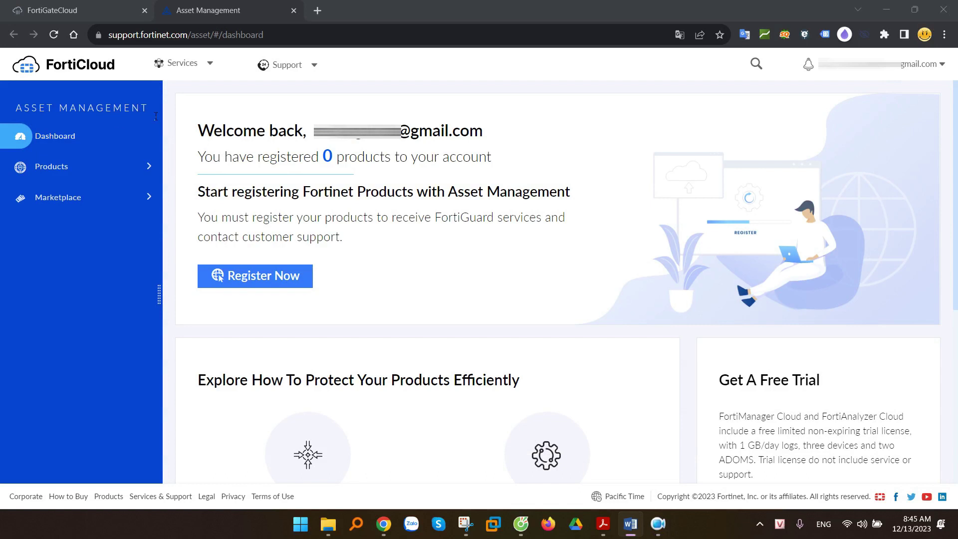
Go to the Asset Management service and open its product list
click(199, 64)
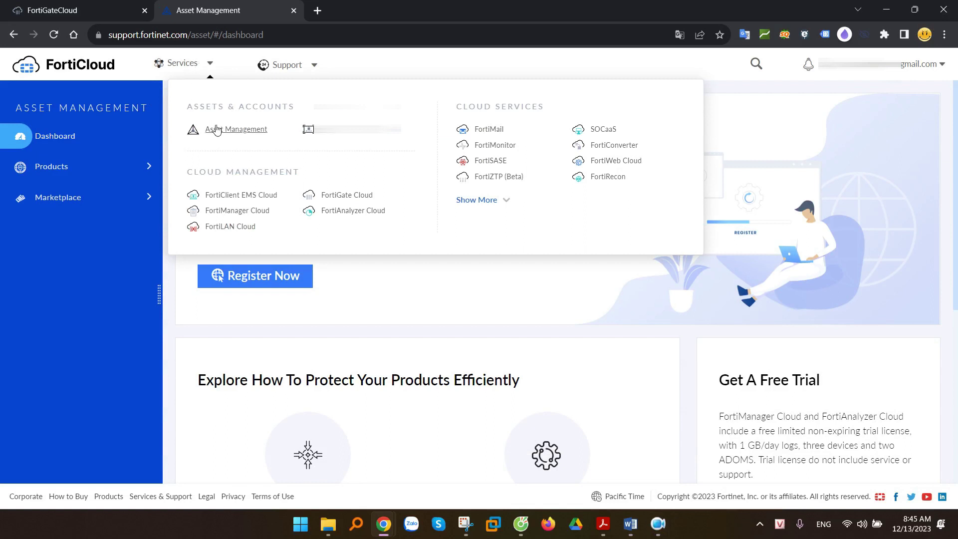
click(252, 133)
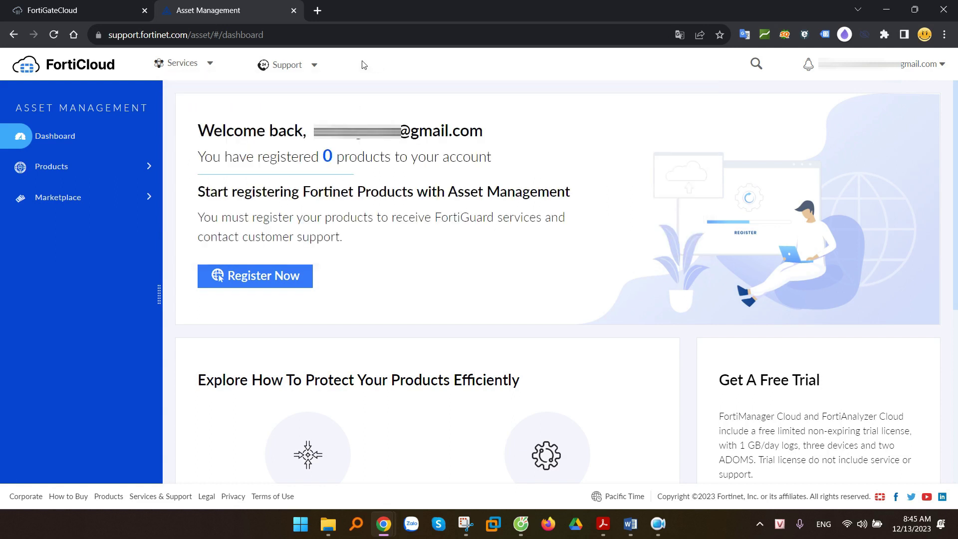
mouse_move(313, 73)
click(61, 168)
click(72, 195)
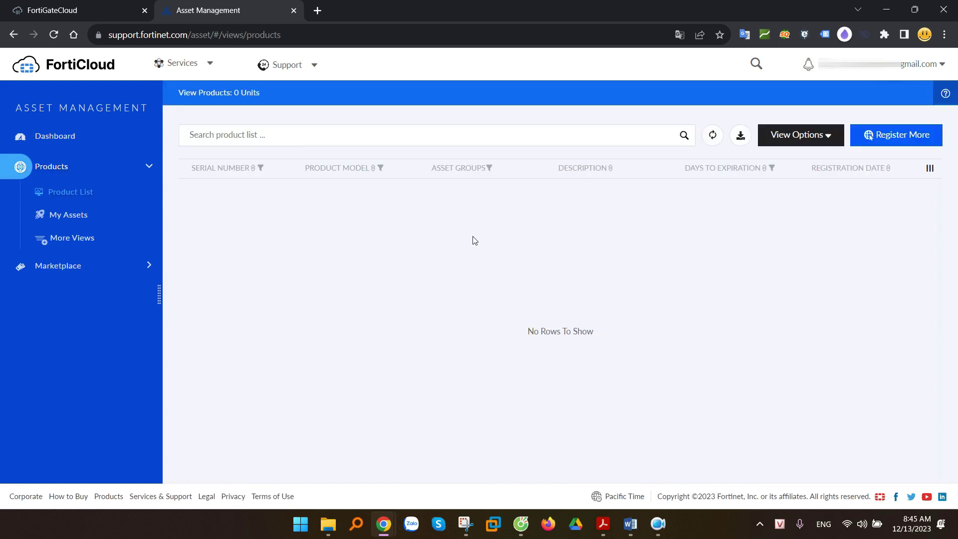
Start a product registration with the device's serial number for a non-government user and continue to the registration info
key(alt+Tab)
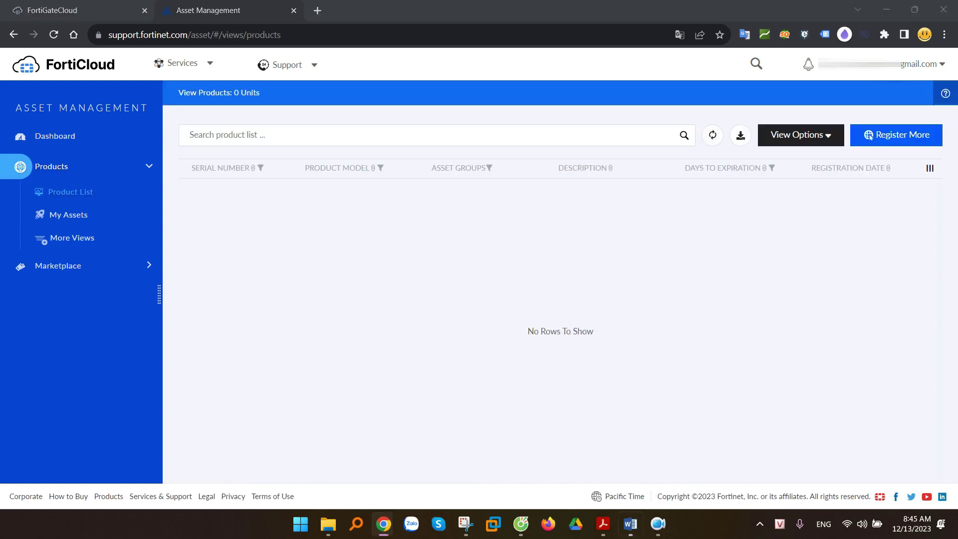
click(535, 312)
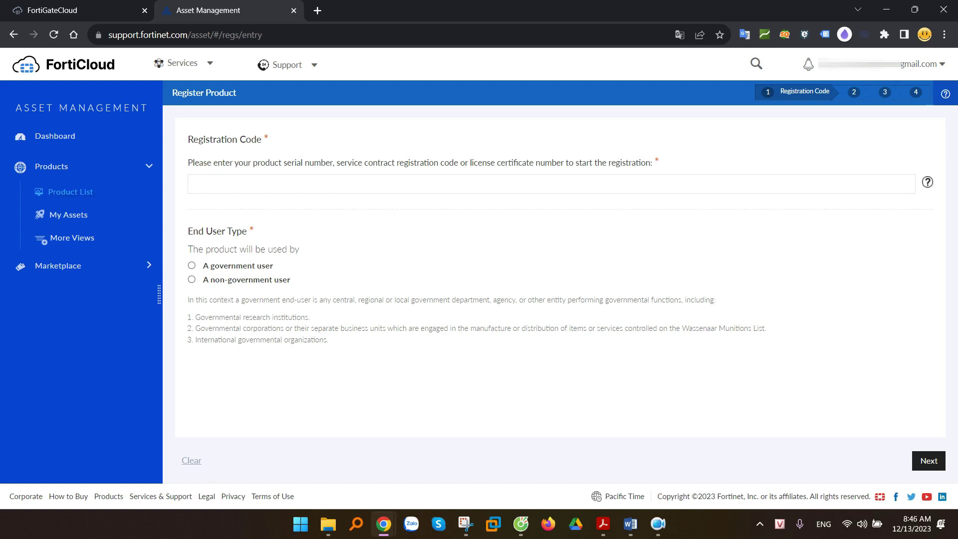
key(ctrl+v)
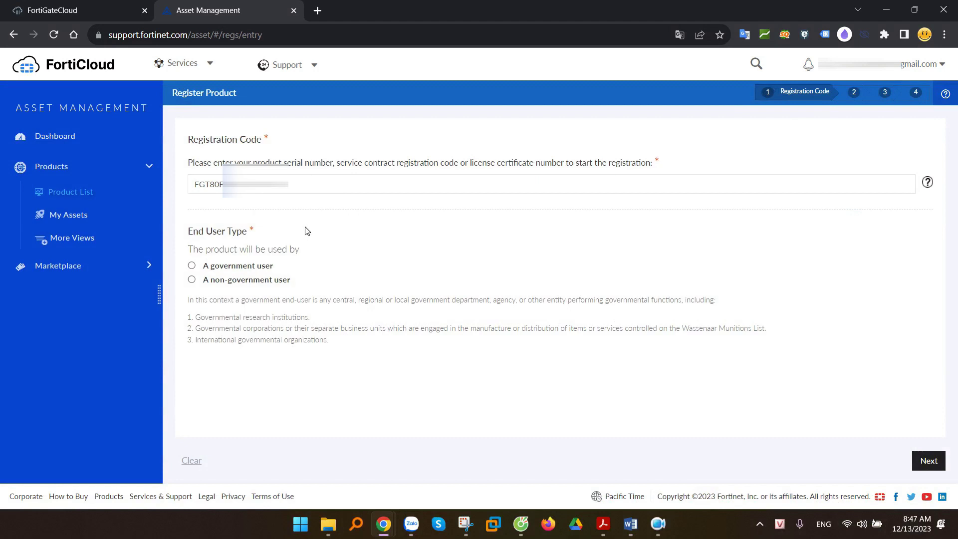
click(191, 279)
click(927, 461)
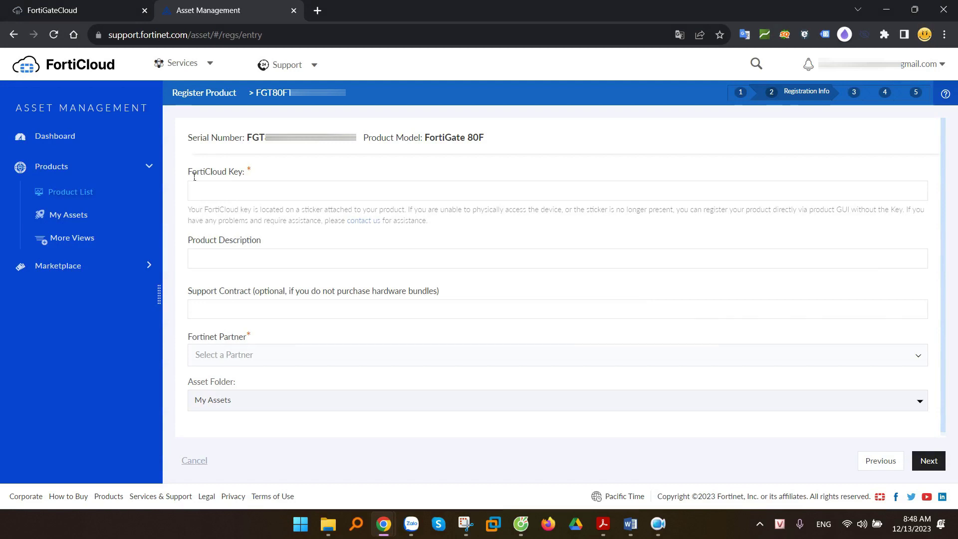
Circle the FortiCloud Key on the device sticker photo in Snipping Tool, and return to the registration form in the browser
drag(188, 174, 285, 171)
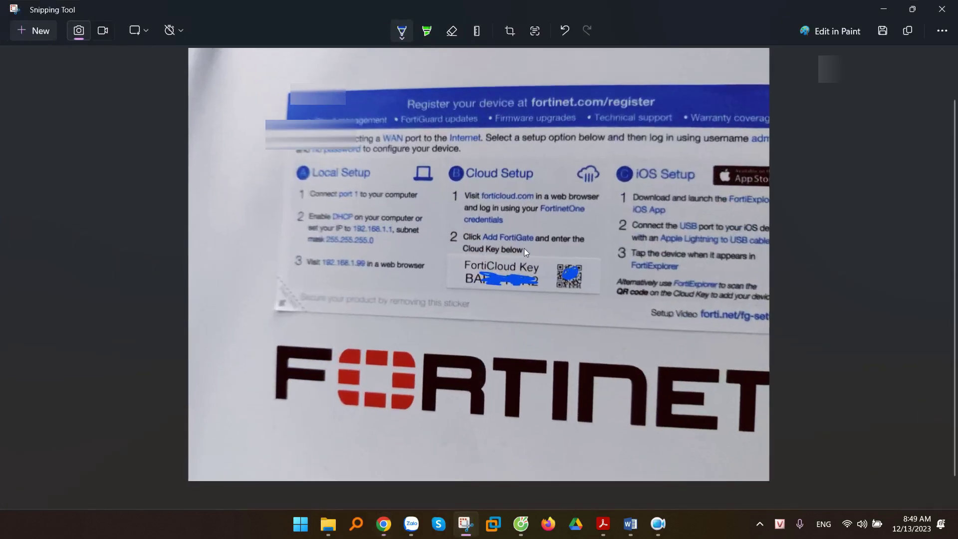
click(524, 247)
drag(451, 273, 585, 262)
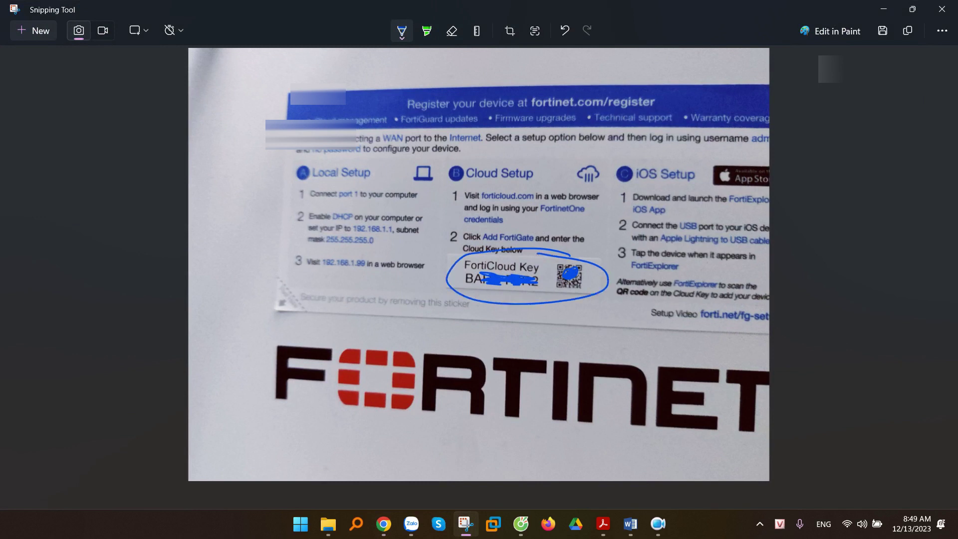
key(ctrl+c)
key(alt+Tab)
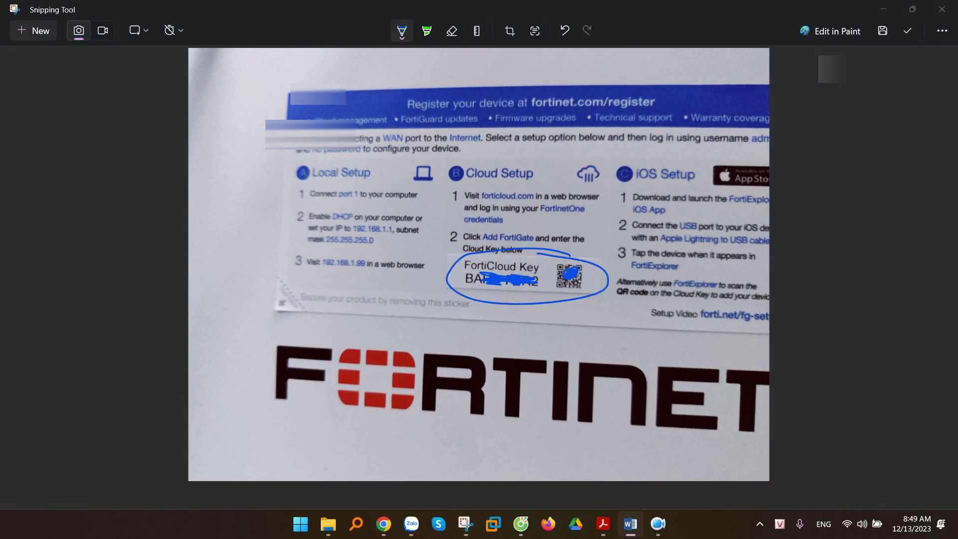
click(883, 10)
Paste the device's FortiCloud Key and enter "Firewall" as the product description
key(ctrl+v)
scroll(340, 200, down, 1)
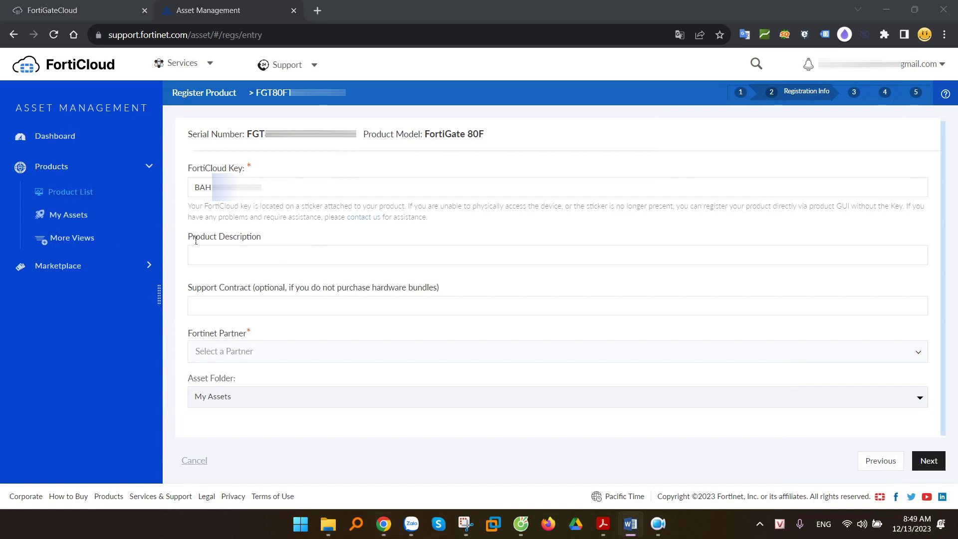
drag(191, 236, 265, 239)
key(alt+Tab)
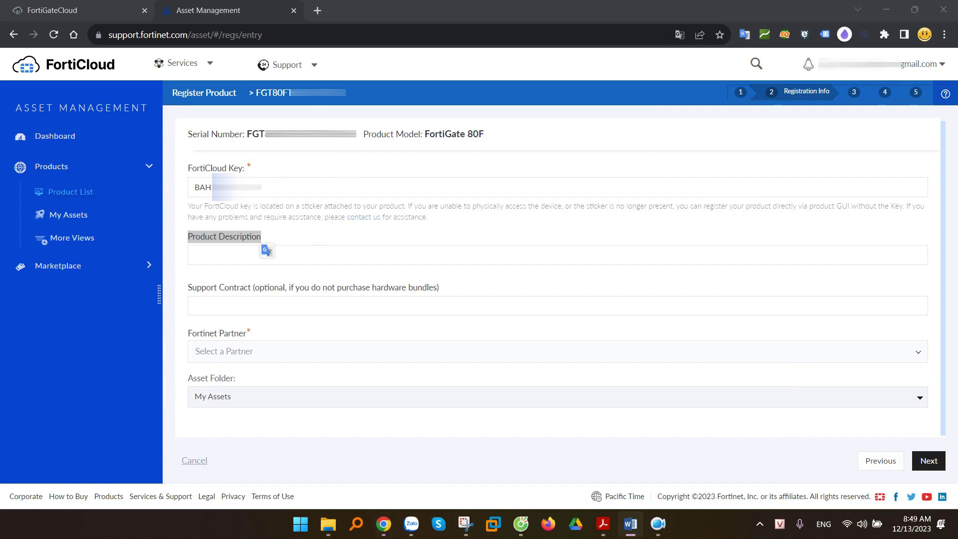
click(237, 263)
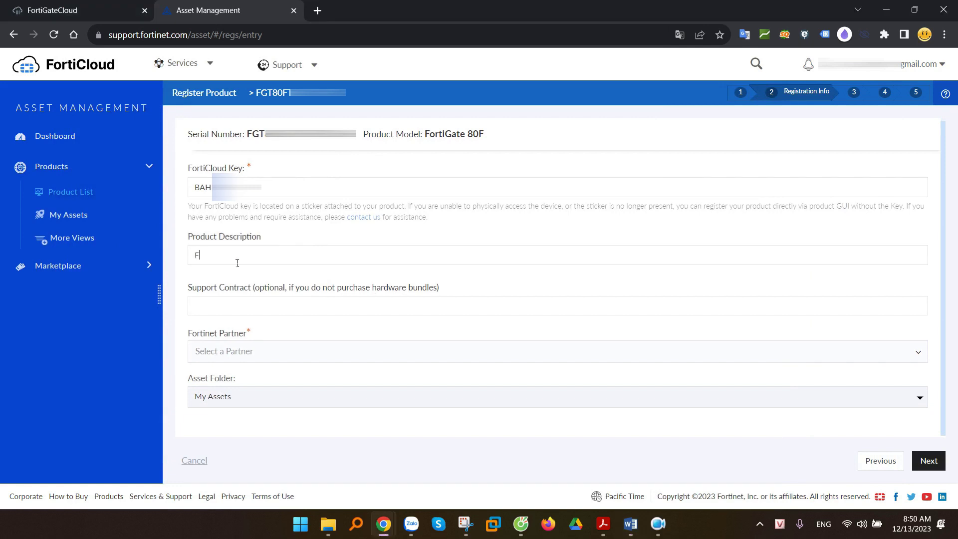
text(Firewa)
Set the Fortinet partner to Unknown and submit the registration info
click(245, 352)
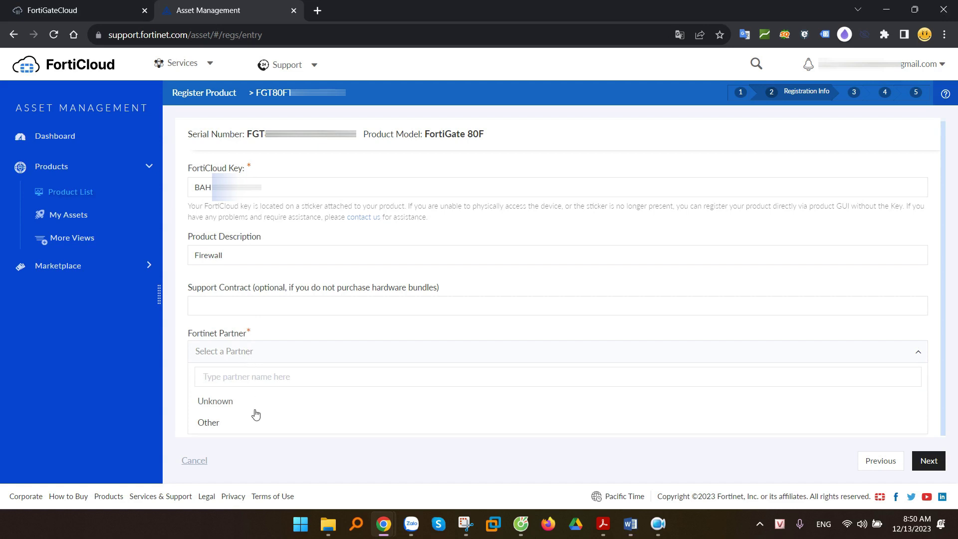
click(215, 403)
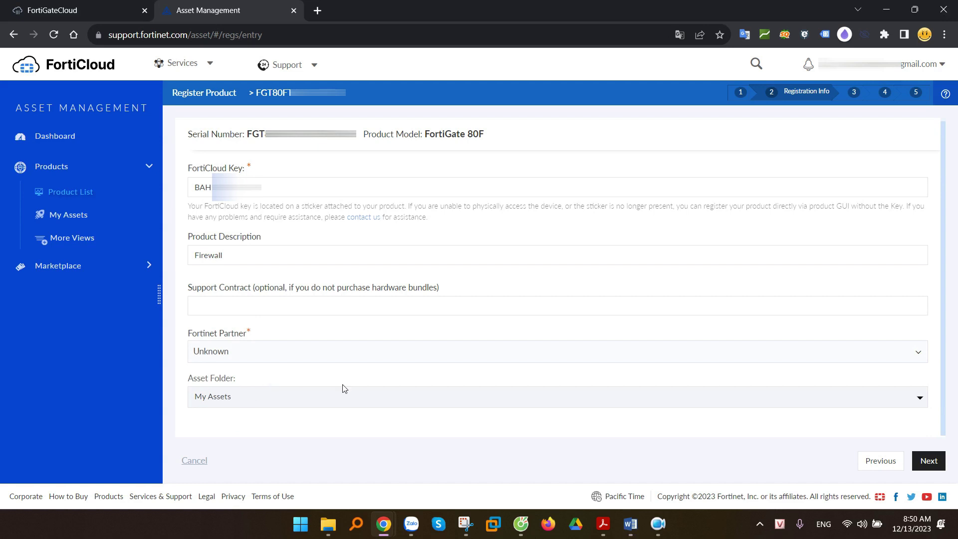
click(924, 461)
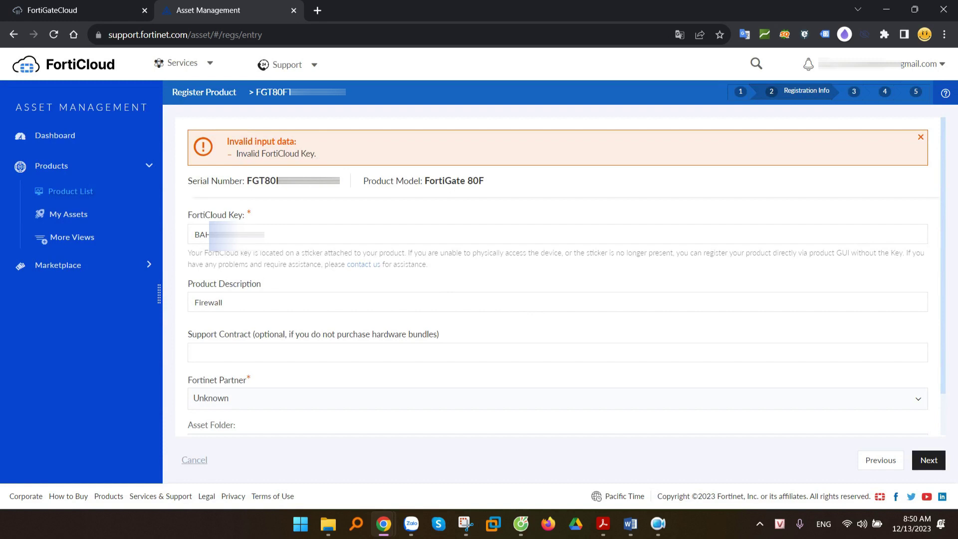
click(927, 459)
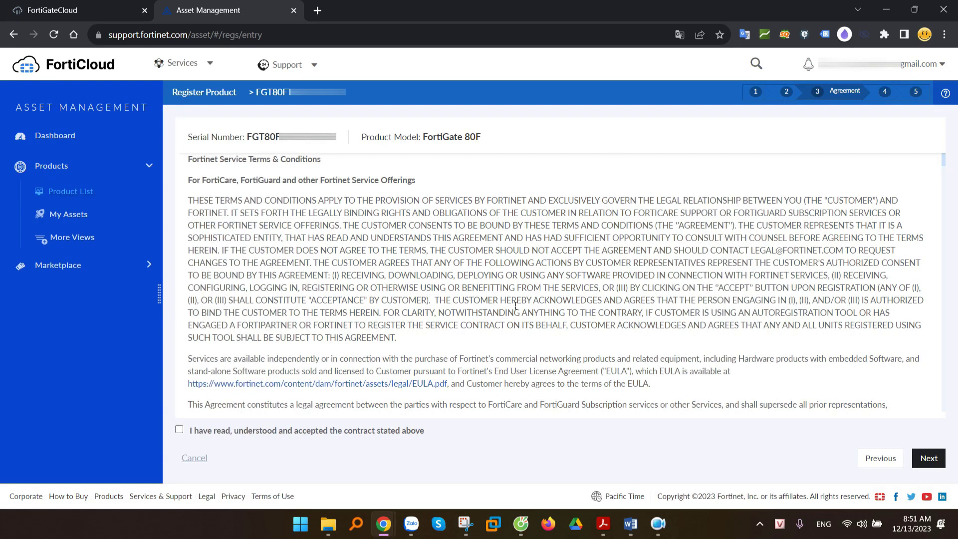
Accept the service contract agreement for the FortiGate 80F and continue to verification
key(alt+Tab)
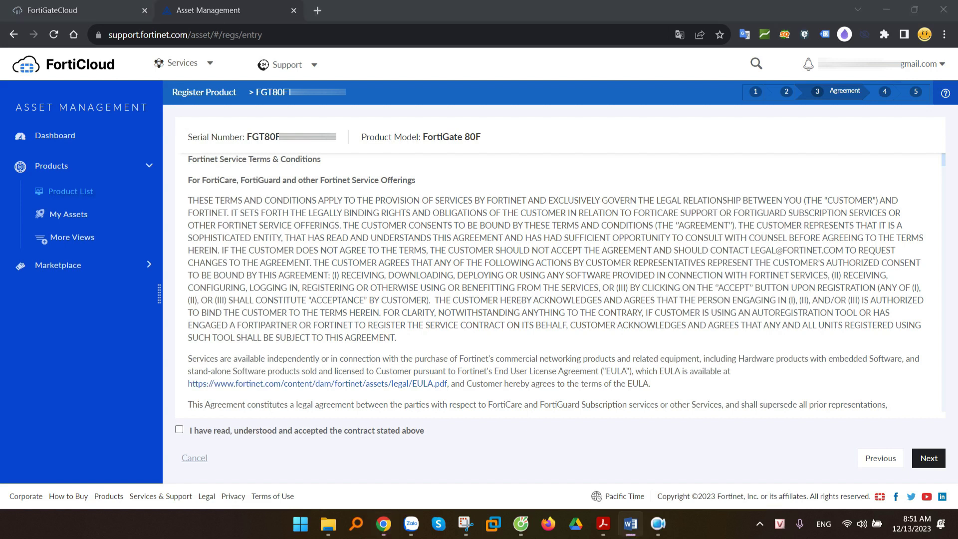
click(179, 430)
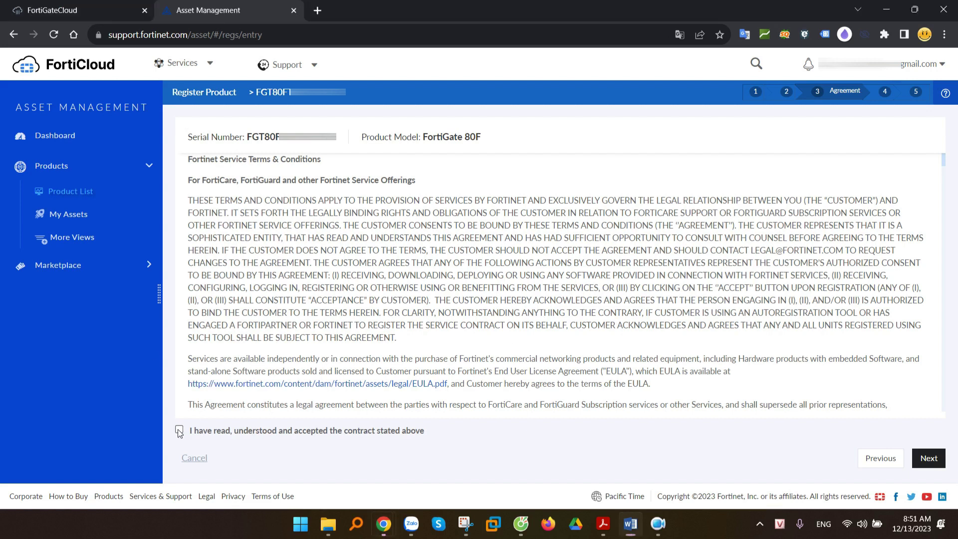
click(929, 459)
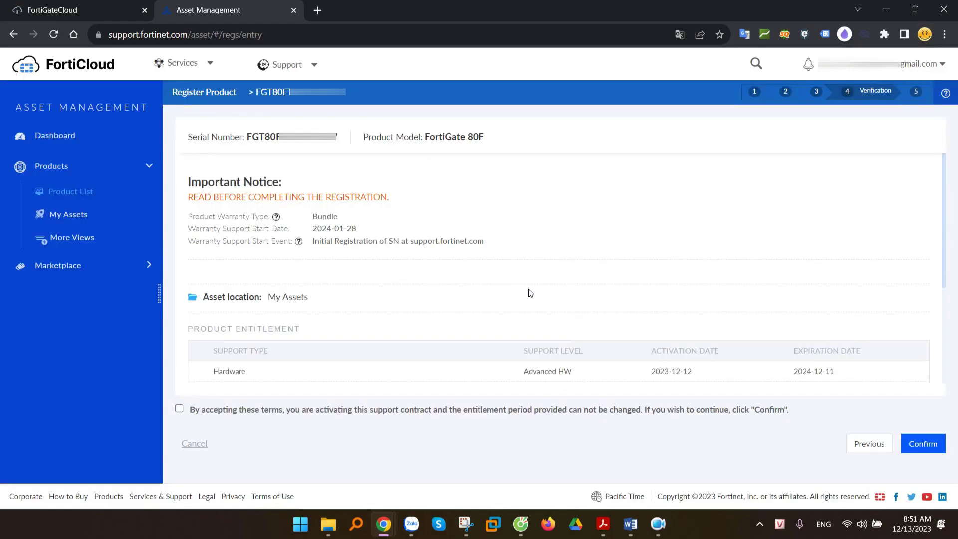
Review the product entitlements, accept the support contract activation terms, and confirm and finish the FortiGate 80F registration
scroll(522, 290, down, 3)
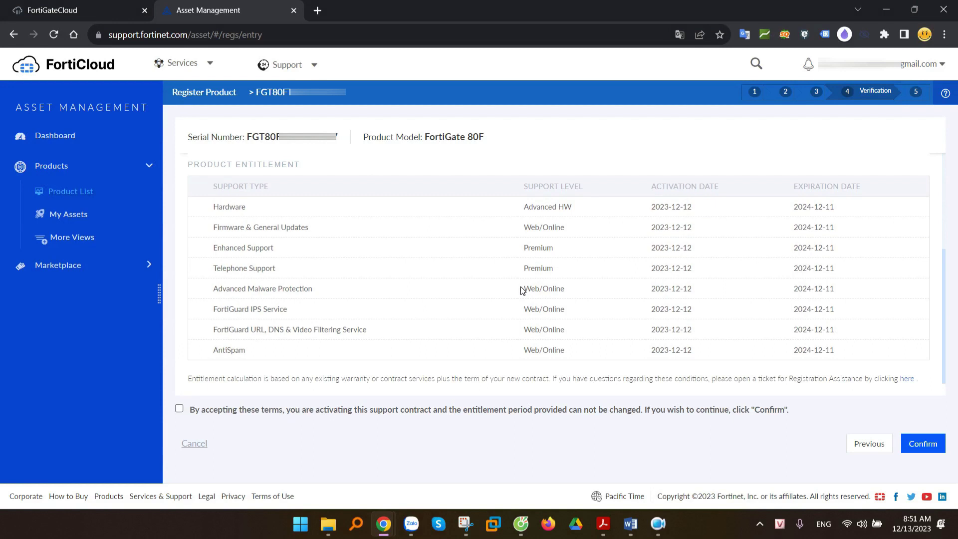
key(alt+Tab)
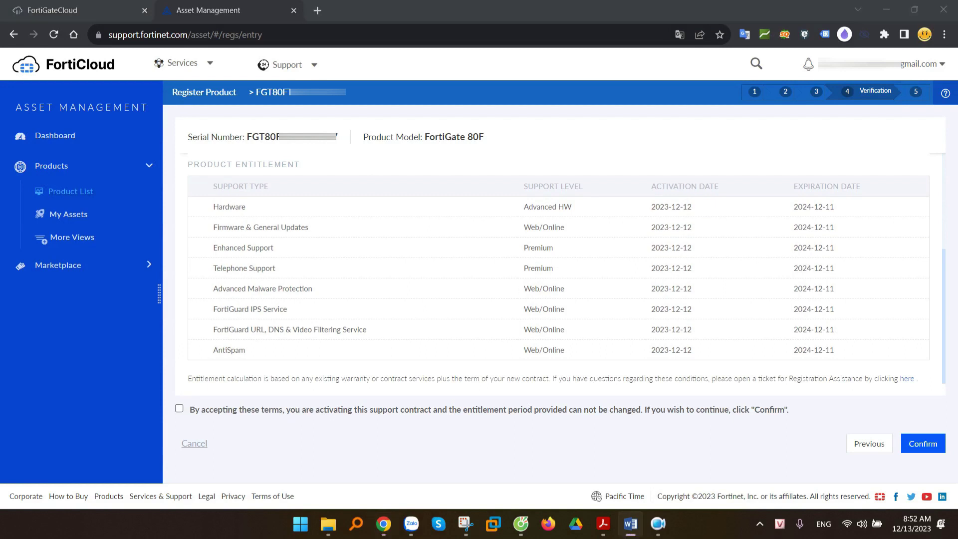
scroll(363, 297, up, 3)
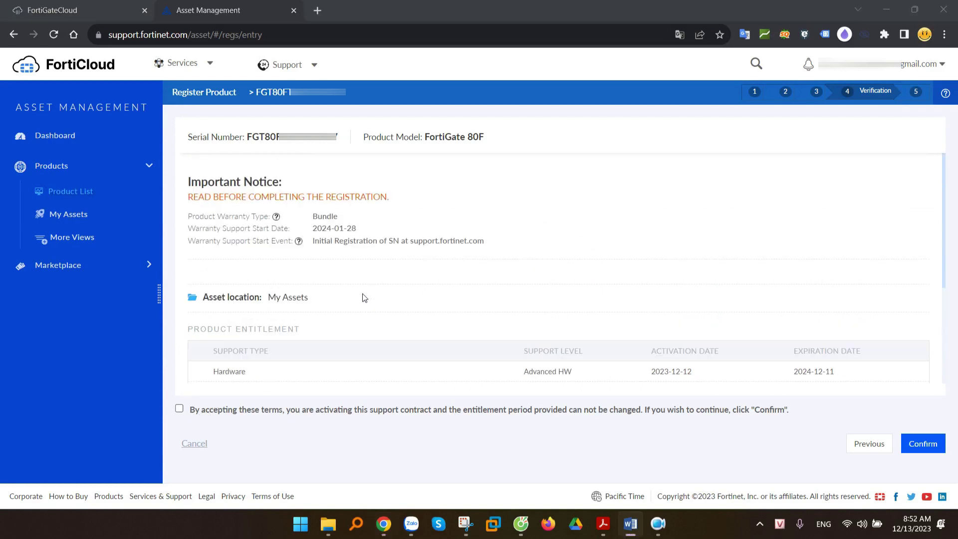
click(179, 408)
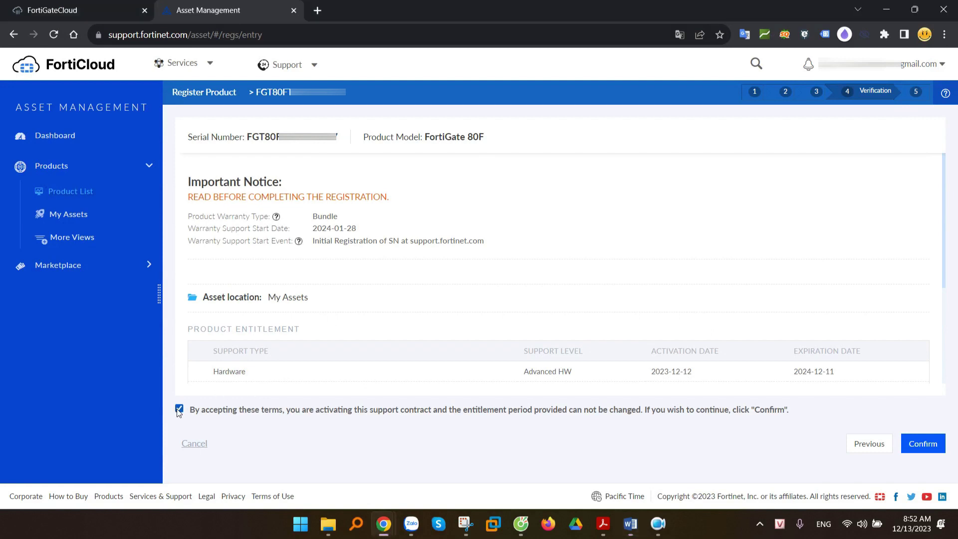
click(926, 445)
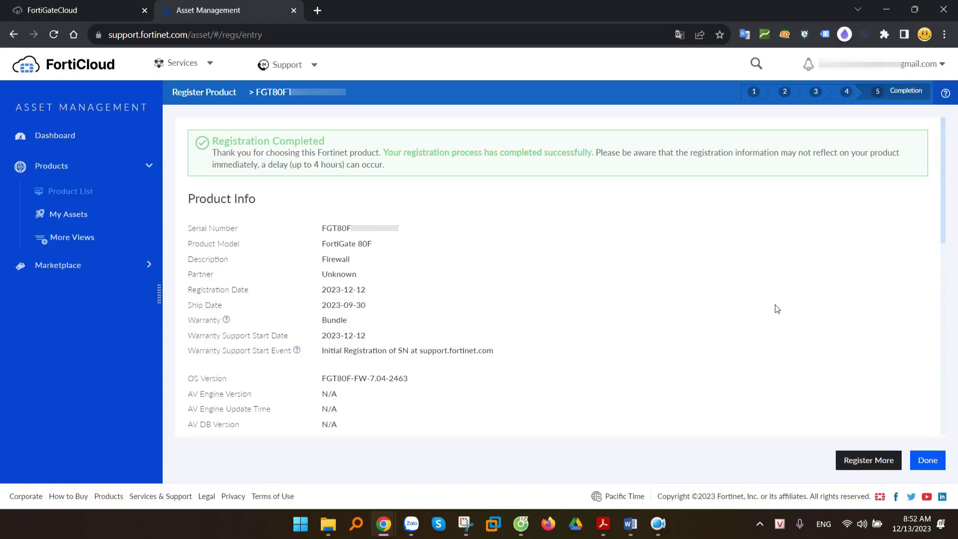
click(927, 459)
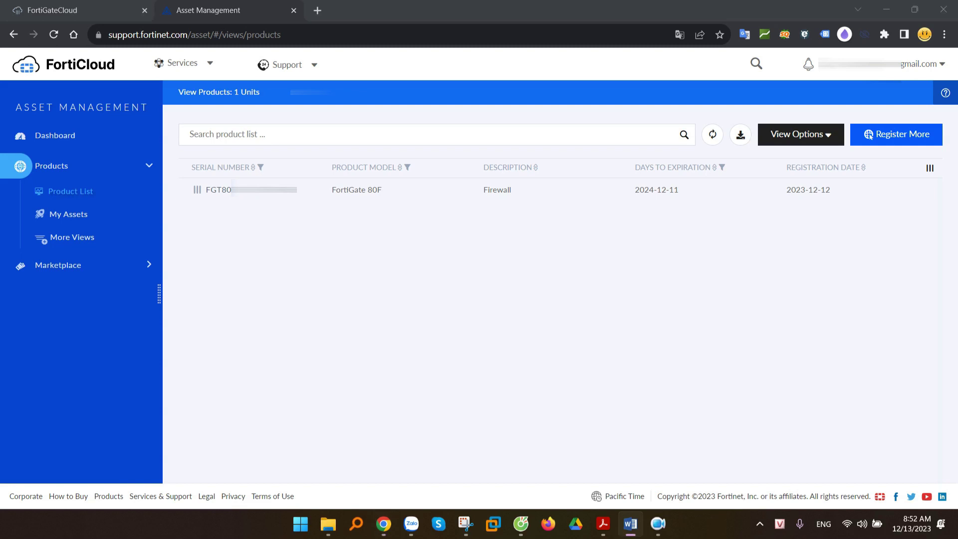
Open the registered FortiGate 80F's details from the product list and check its Entitlement section
click(57, 170)
click(353, 245)
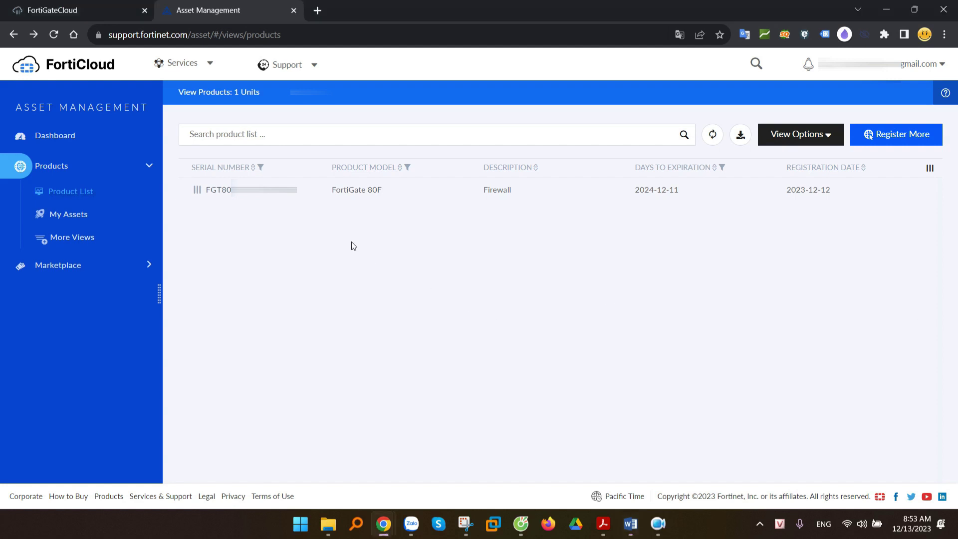
click(244, 193)
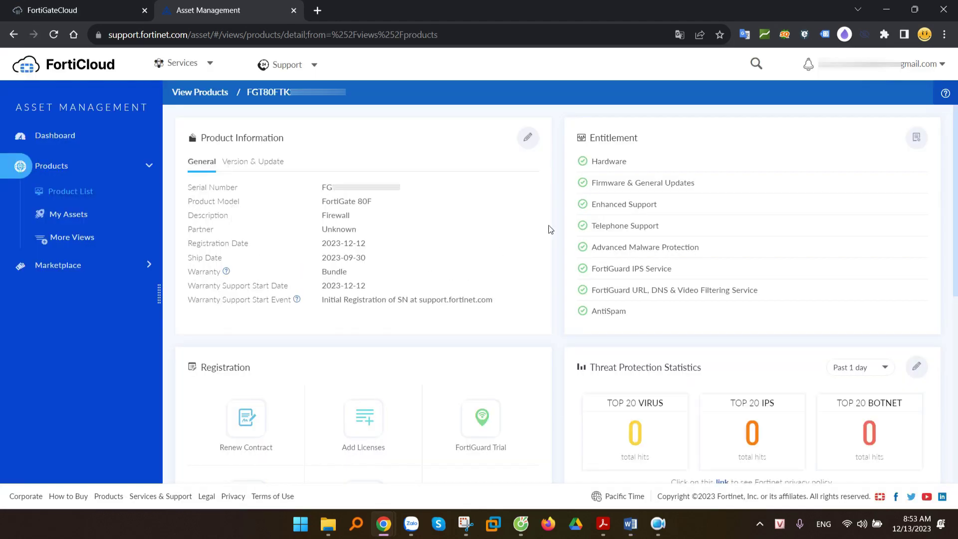
double_click(601, 141)
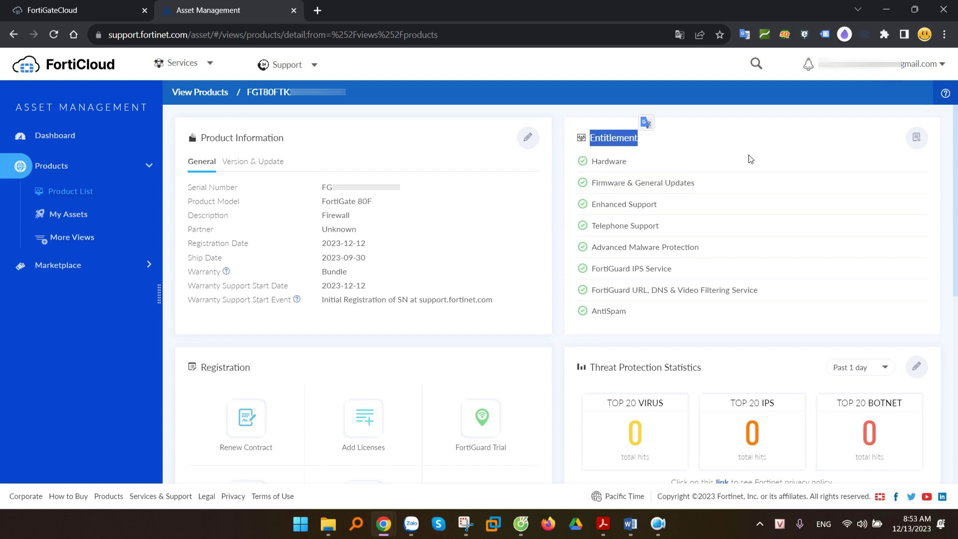
key(alt+Tab)
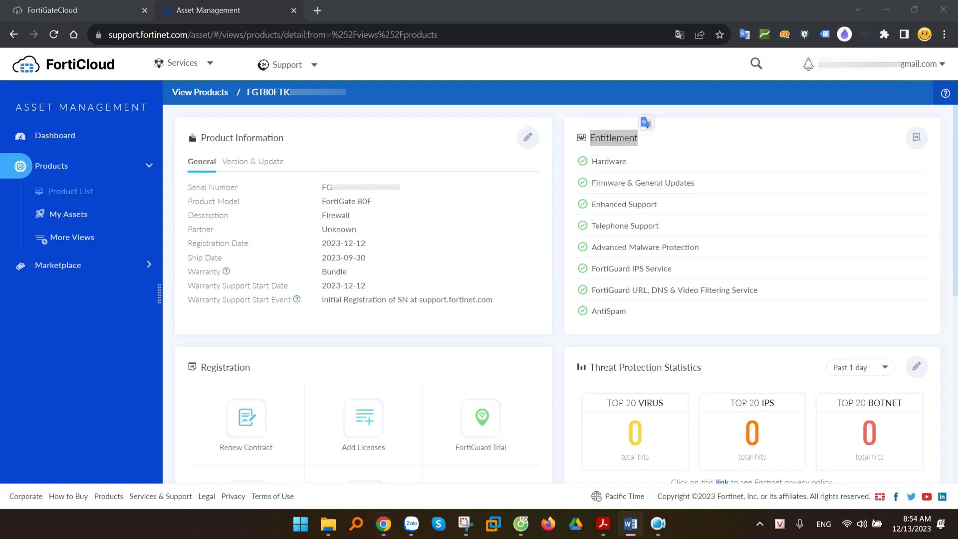
View the FortiGate 80F's full product entitlements and examine the activation and expiration dates of each support type
click(797, 134)
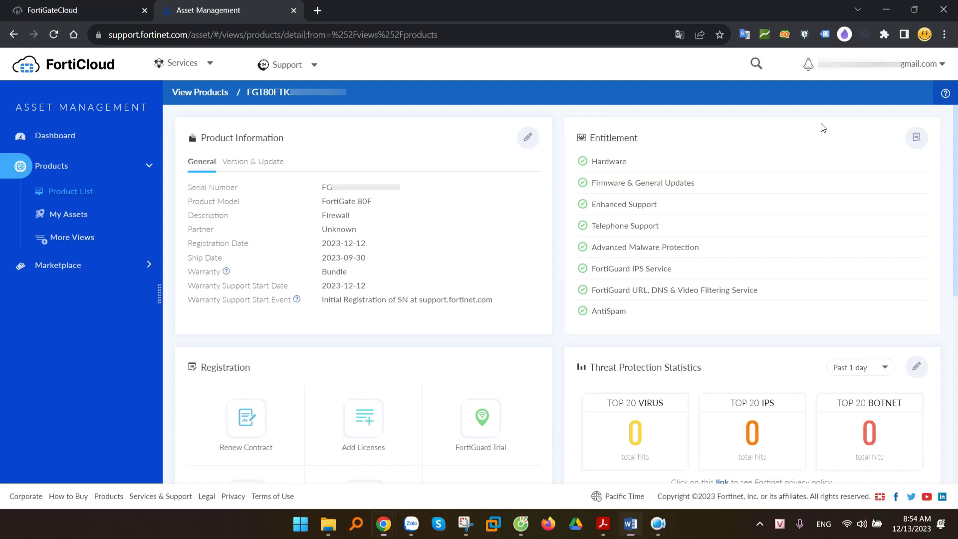
click(918, 134)
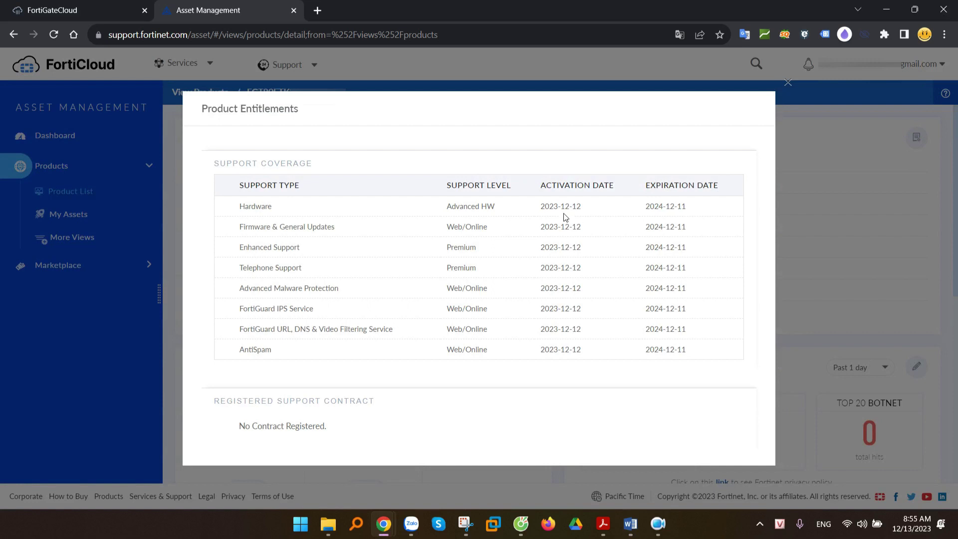
drag(545, 206, 690, 348)
click(690, 348)
key(alt+Tab)
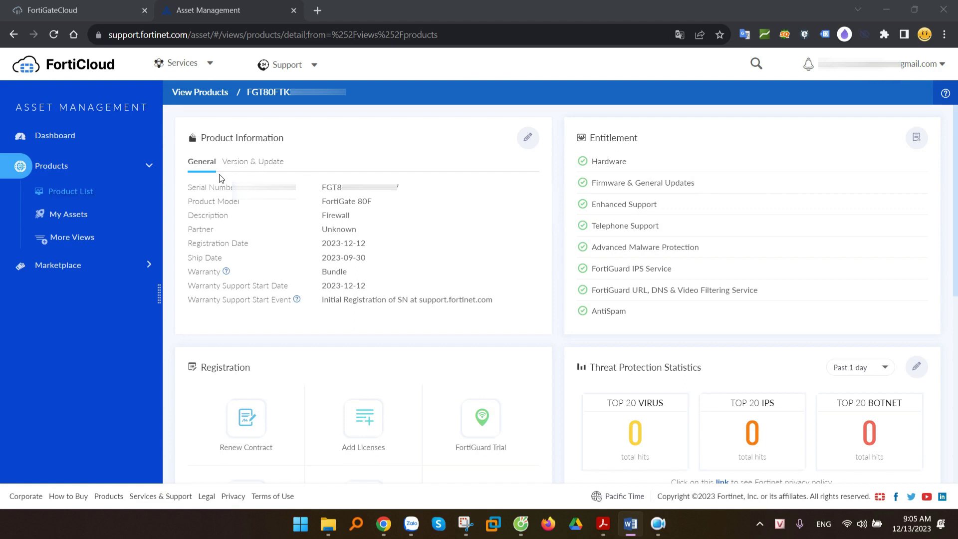
Reopen the FortiGate 80F from the product list and start a contract renewal, ready for the contract number
click(79, 197)
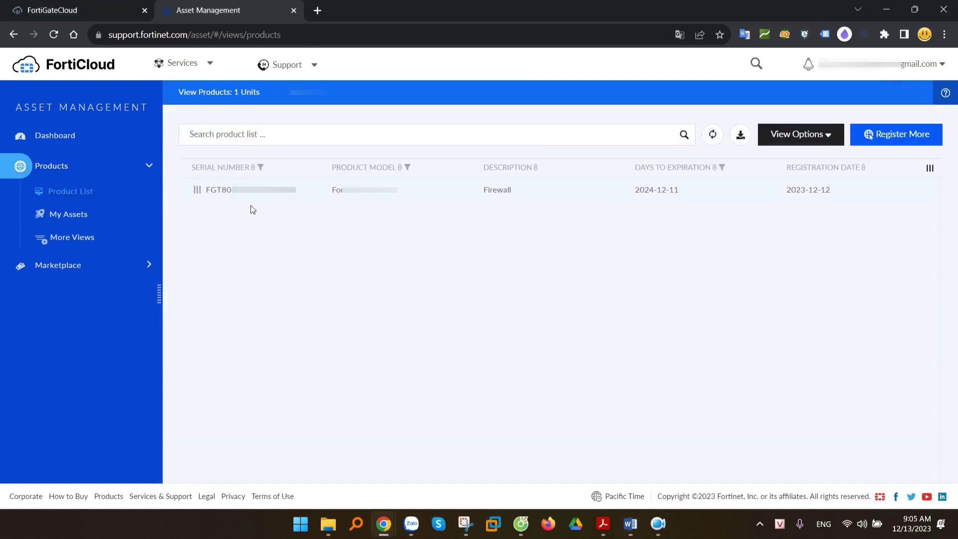
click(265, 190)
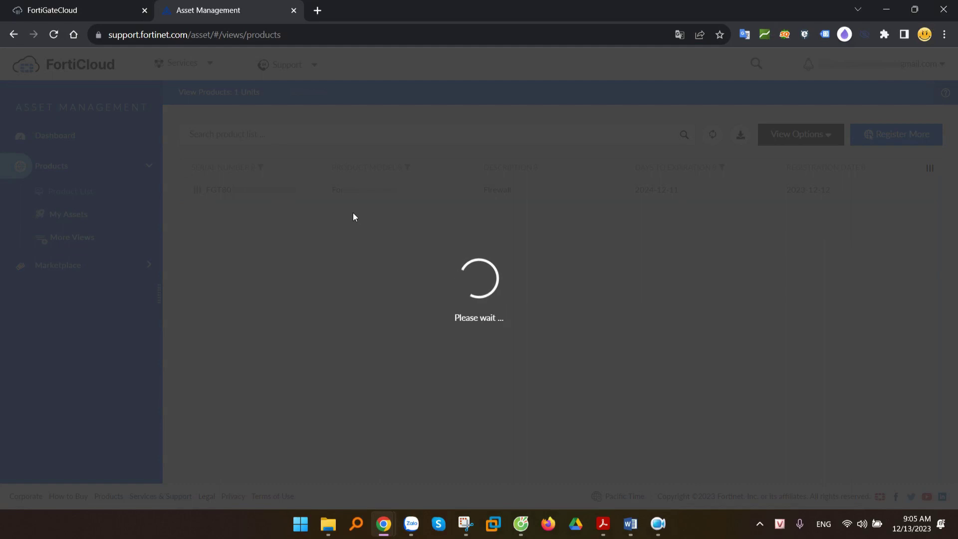
scroll(241, 266, down, 3)
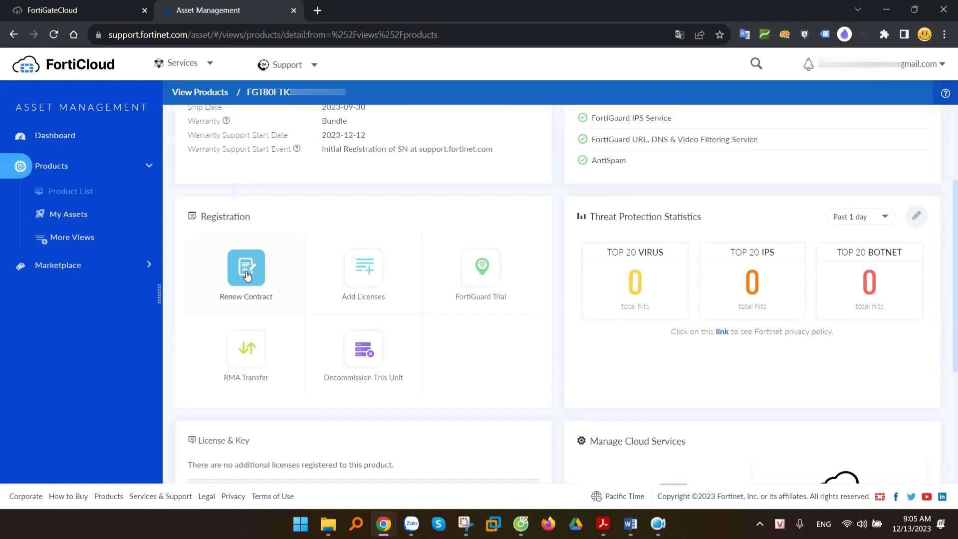
click(243, 269)
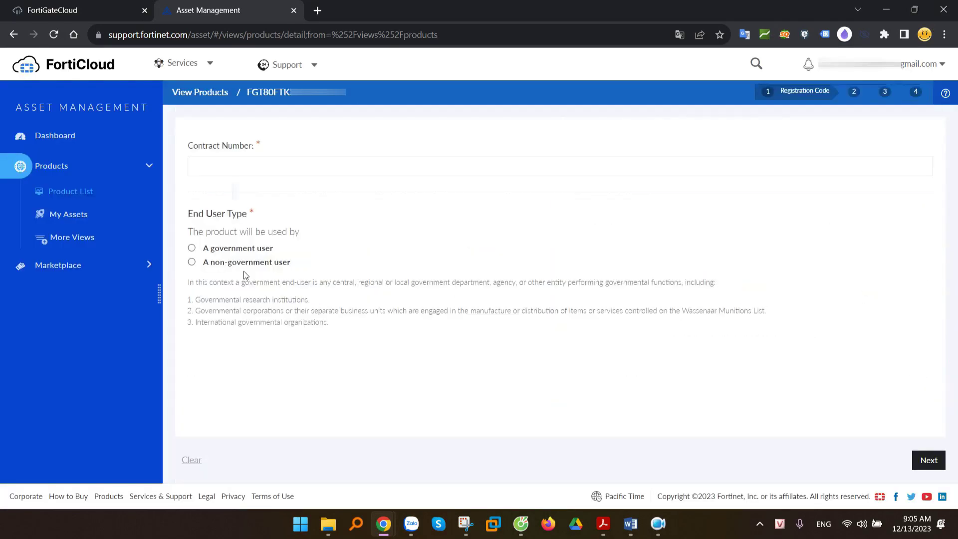
click(254, 172)
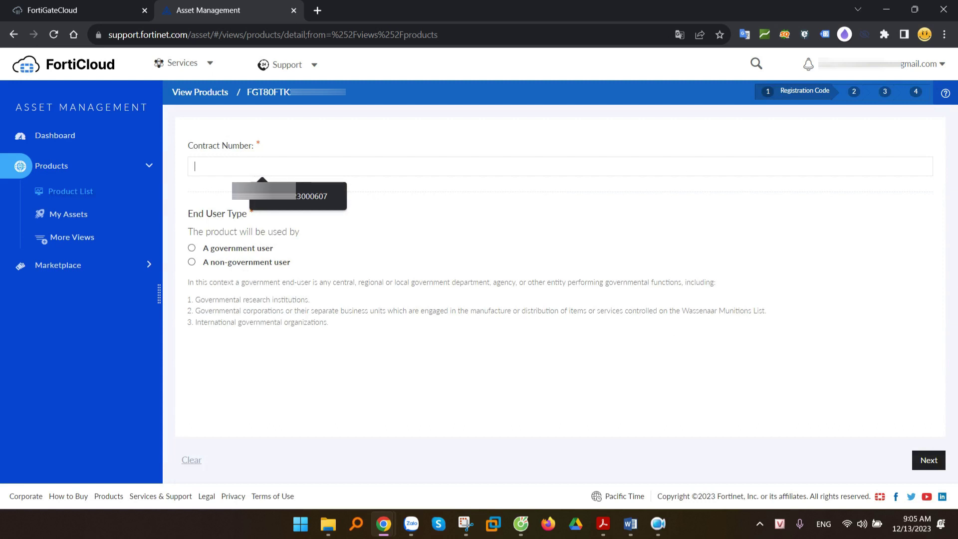
key(alt+Tab)
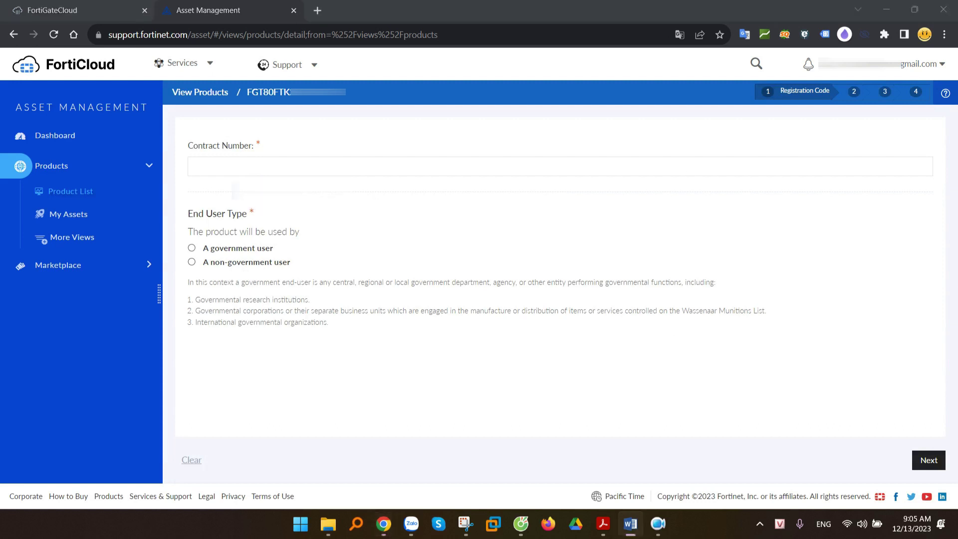